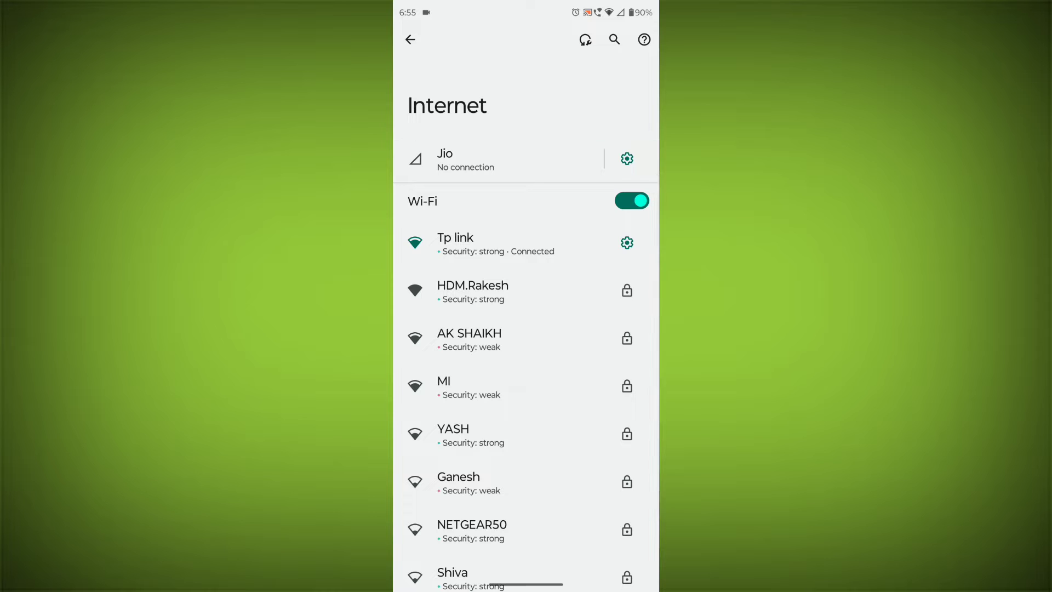
Leave the Internet settings screen and return to the home screen showing Messenger.
drag(526, 586, 526, 329)
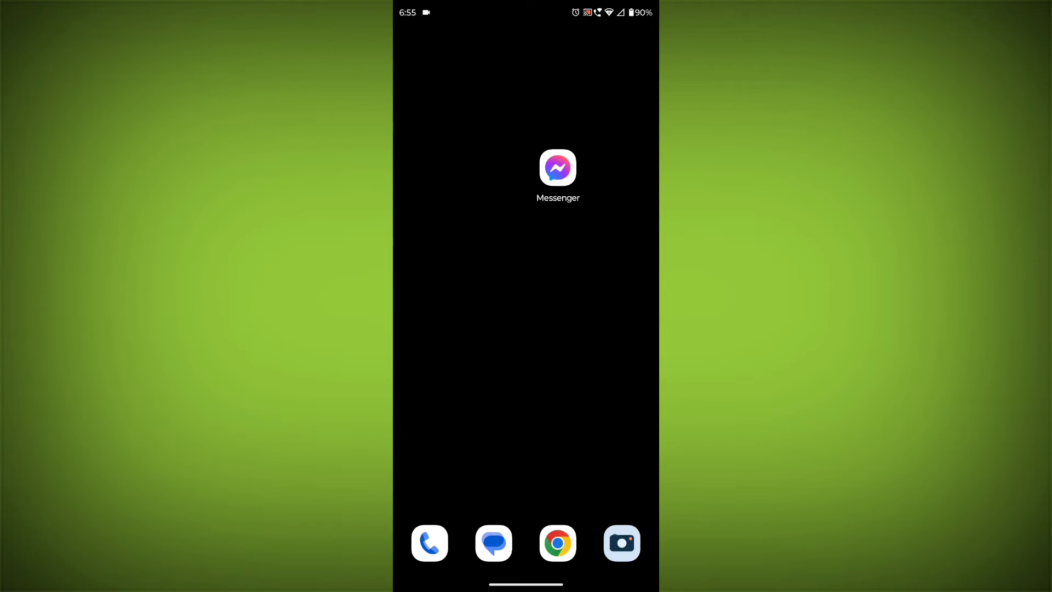
Force stop Messenger from its App info page and clear its cache to 0 B.
click(558, 168)
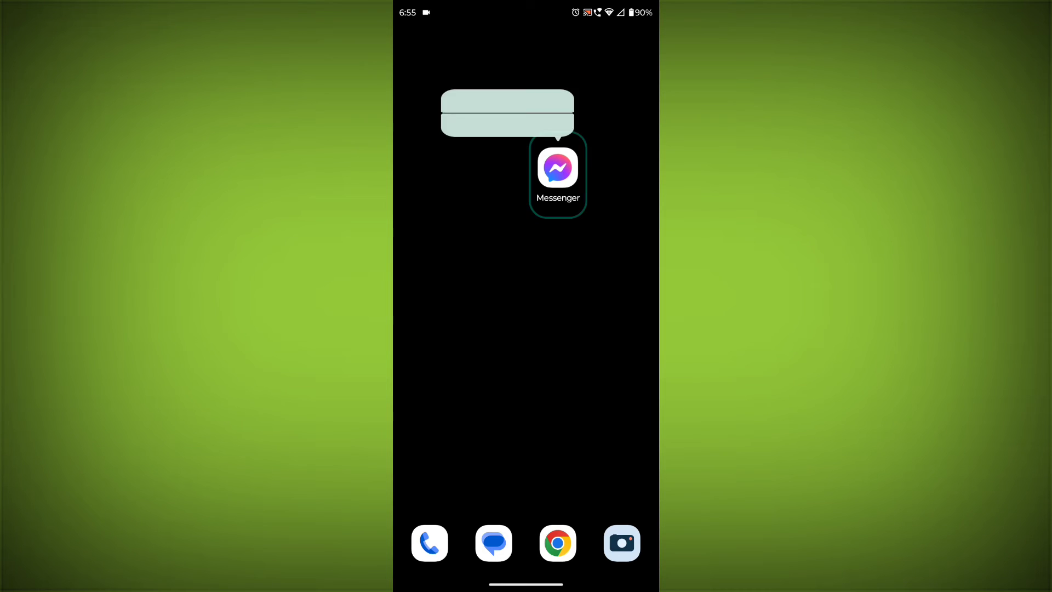
click(490, 84)
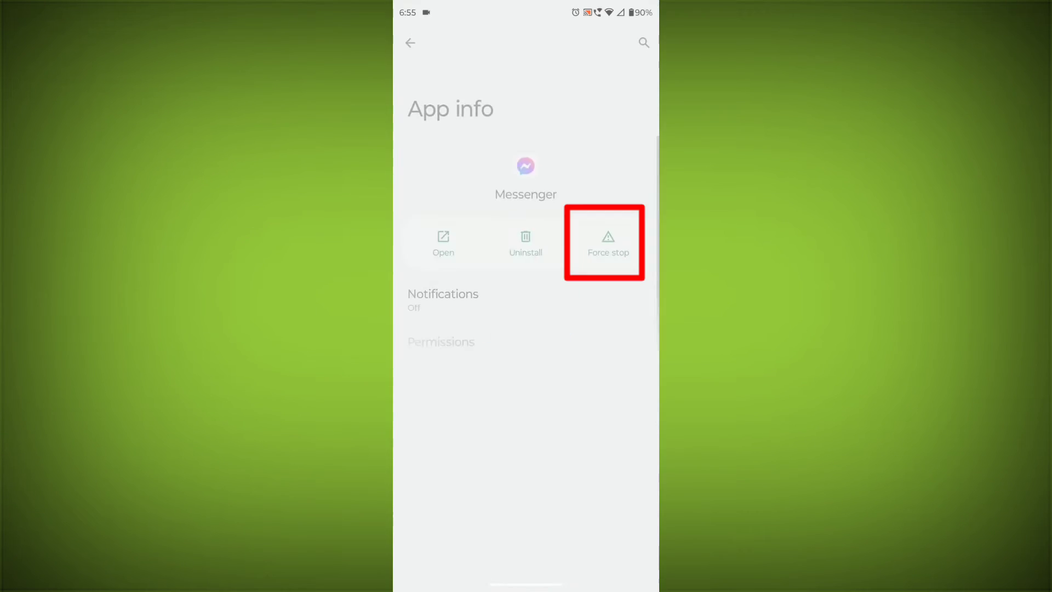
click(609, 241)
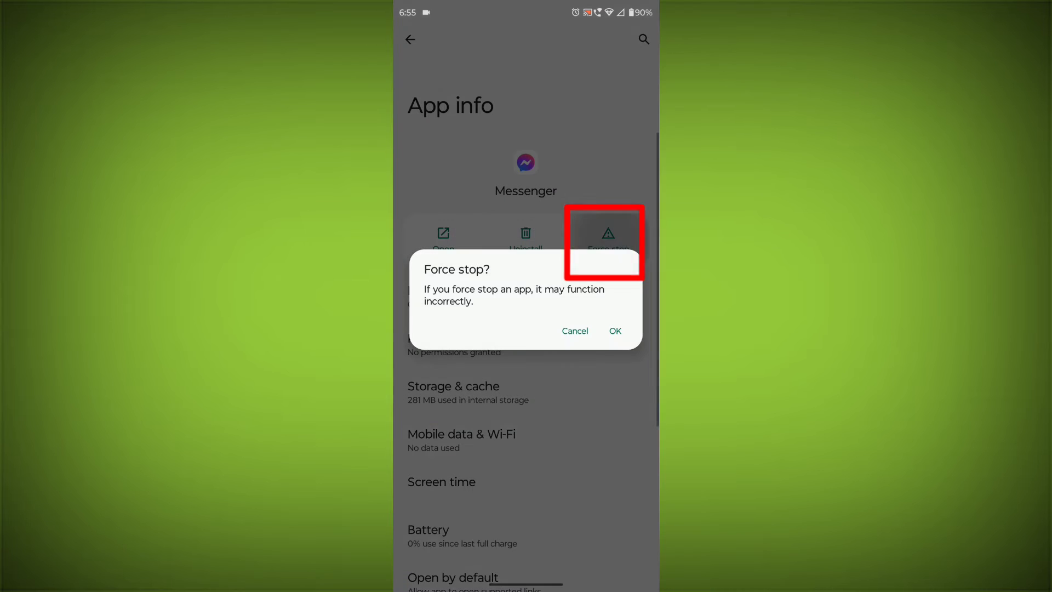
click(618, 331)
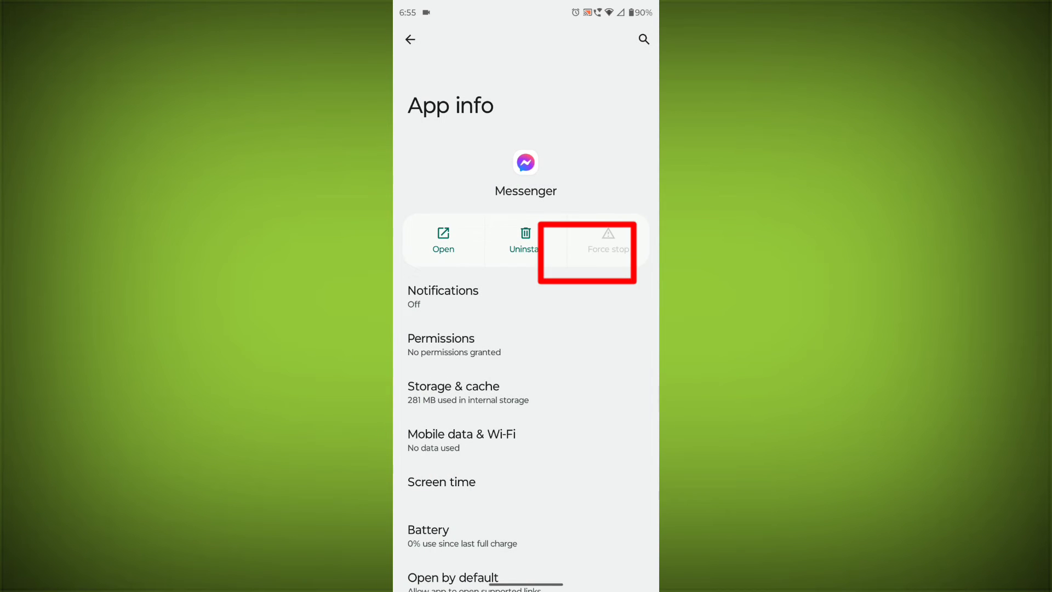
click(453, 392)
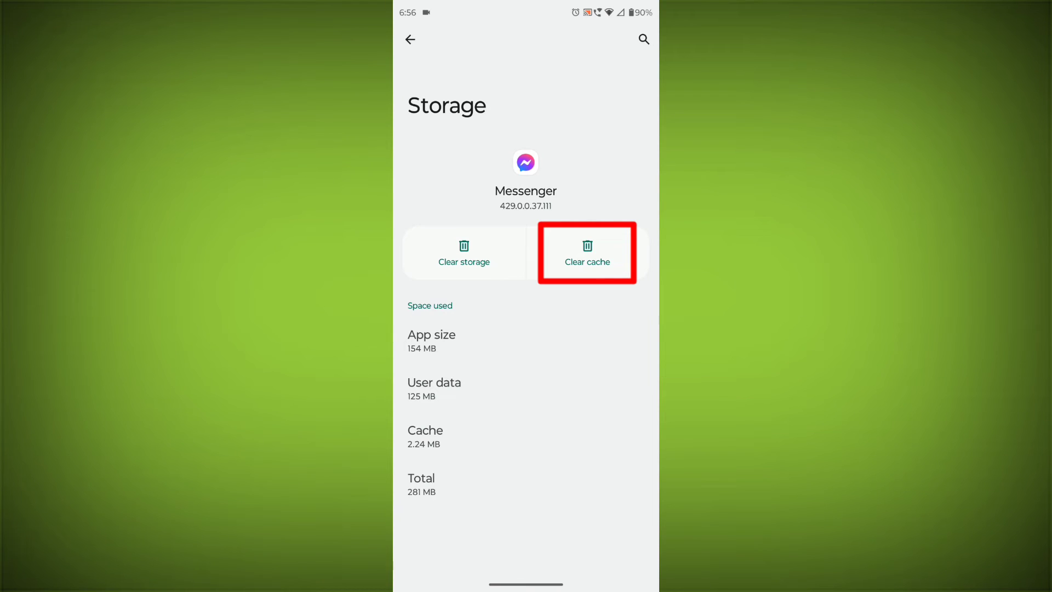
click(588, 253)
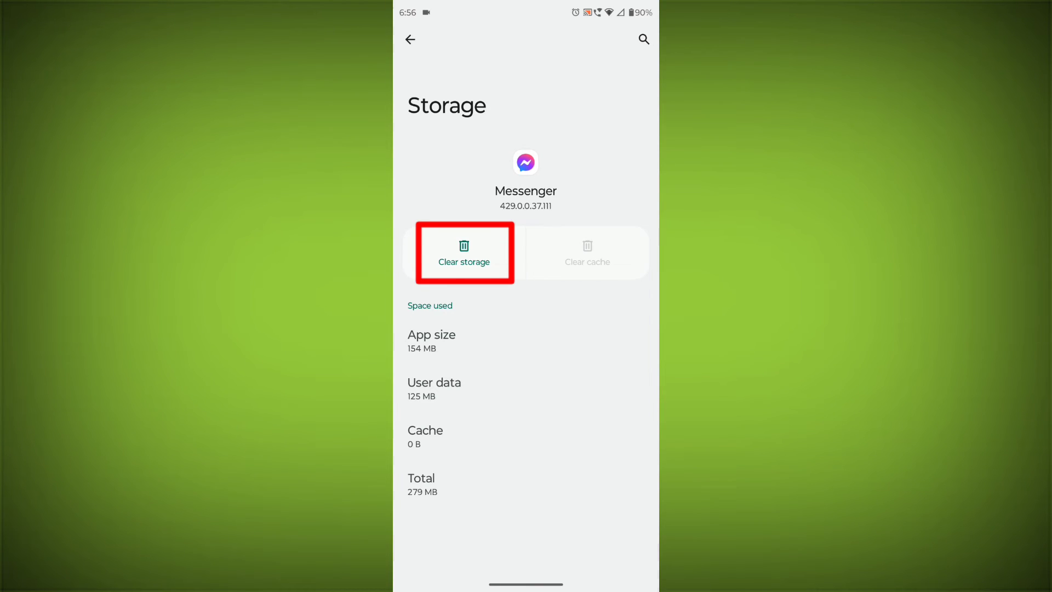
Clear Messenger's storage and confirm deleting its user data.
click(464, 253)
click(612, 329)
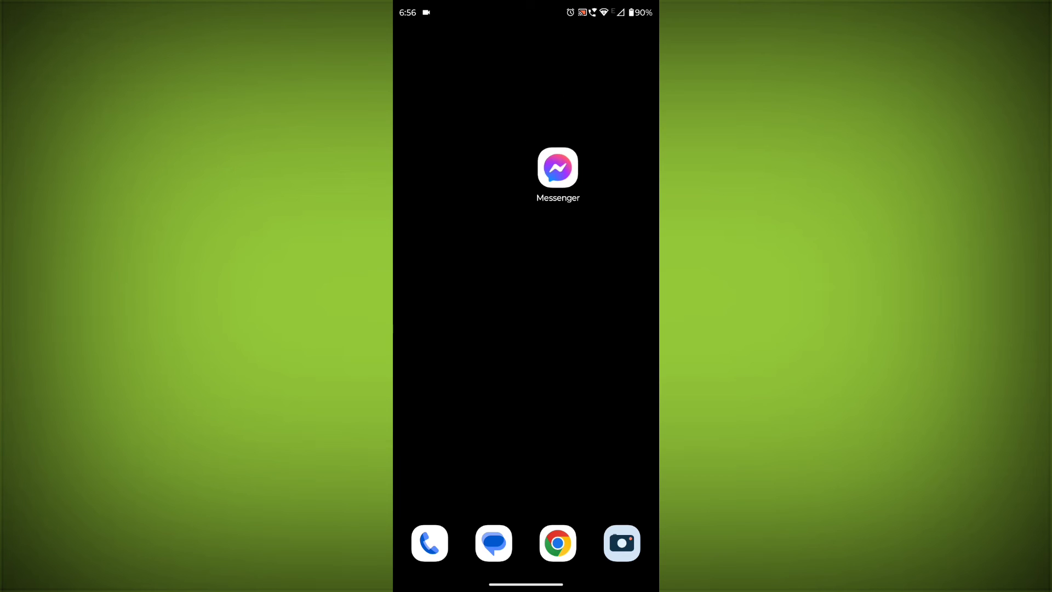
Uninstall Messenger from the launcher, then start reinstalling it from its Play Store listing.
drag(558, 168, 576, 54)
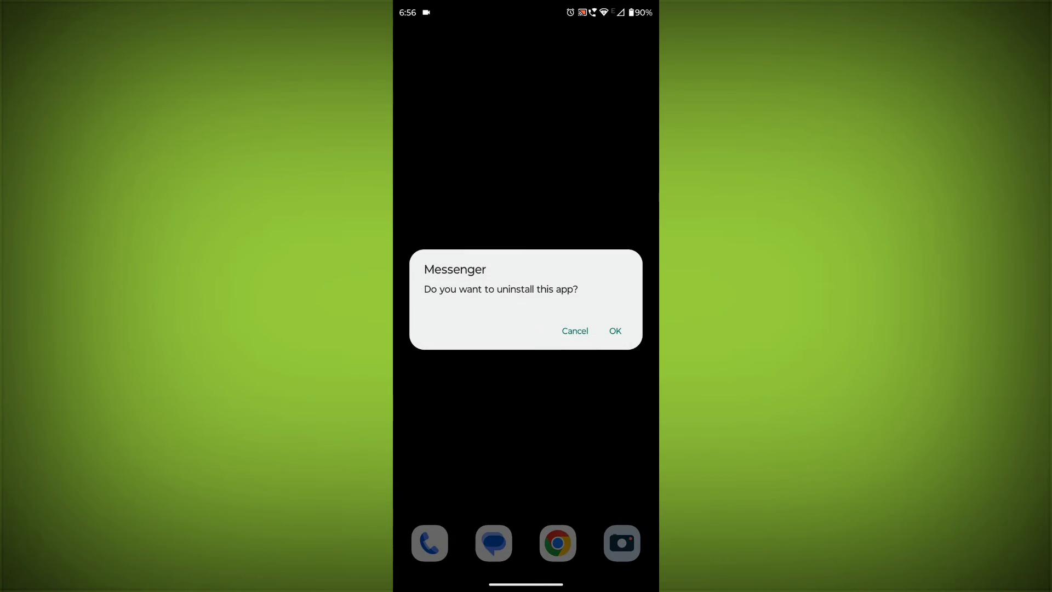
click(615, 337)
click(559, 168)
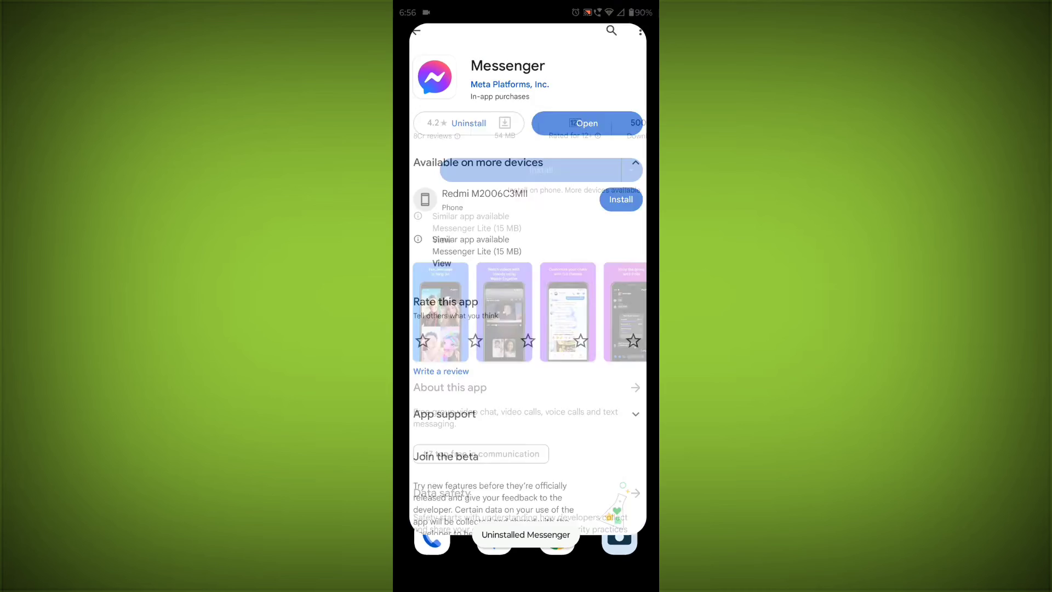
click(526, 181)
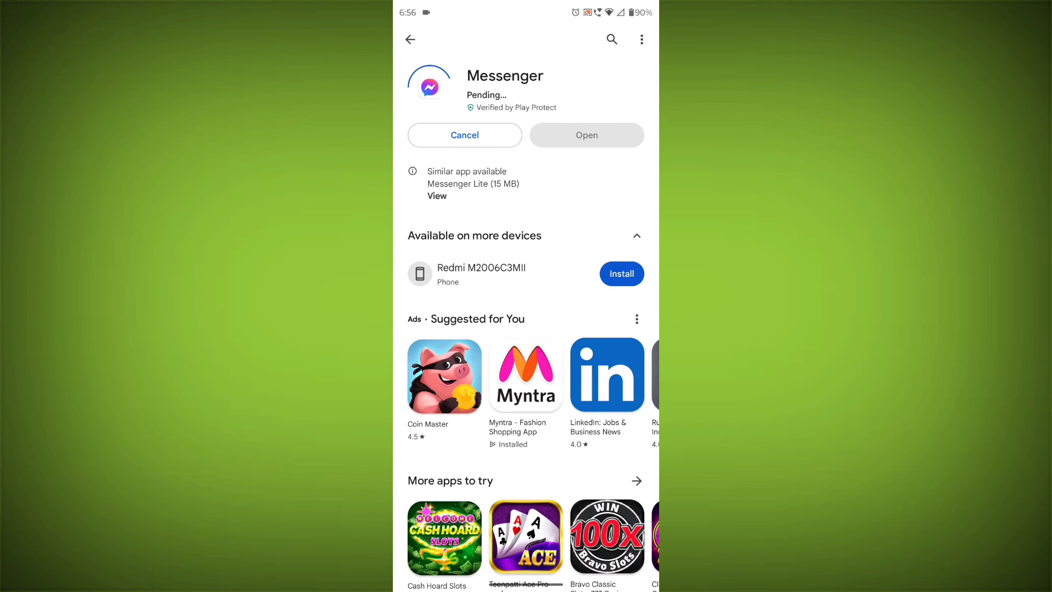